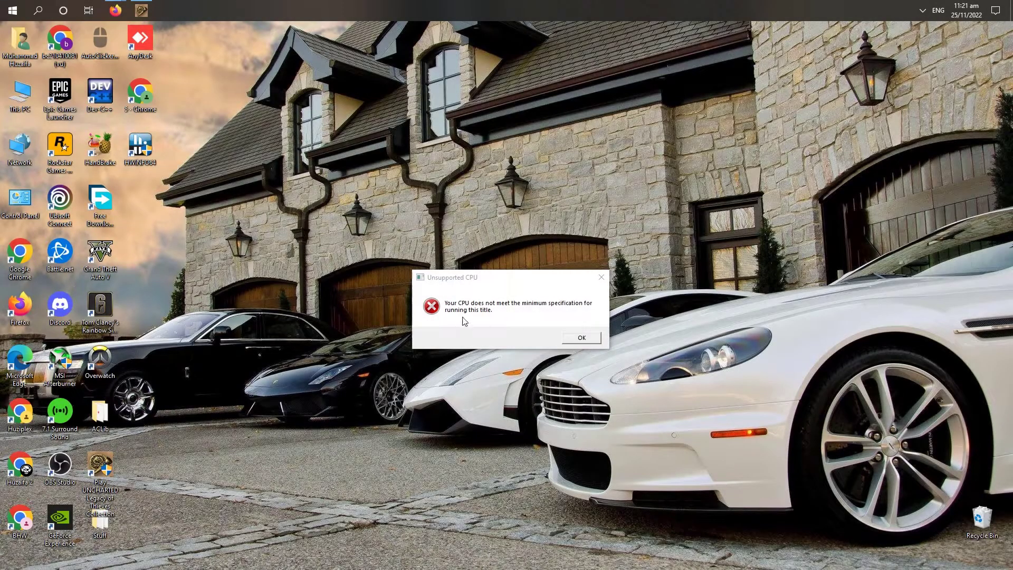
# Dismiss the CPU error and check in system properties that the processor is an Intel Core i5-3470.
pyautogui.click(583, 338)
pyautogui.rightClick(21, 93)
pyautogui.click(52, 215)
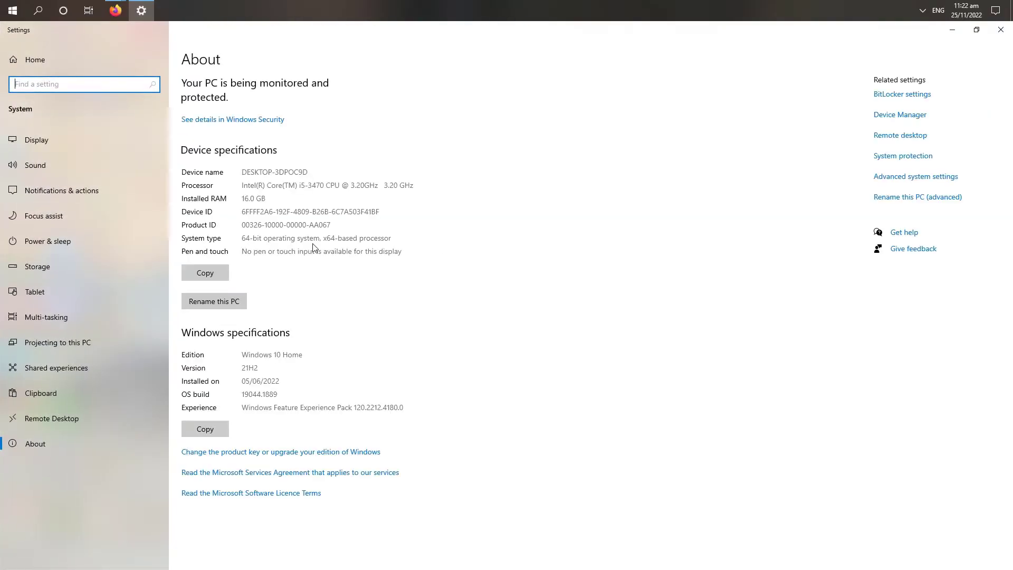
pyautogui.moveTo(299, 185); pyautogui.dragTo(323, 183)
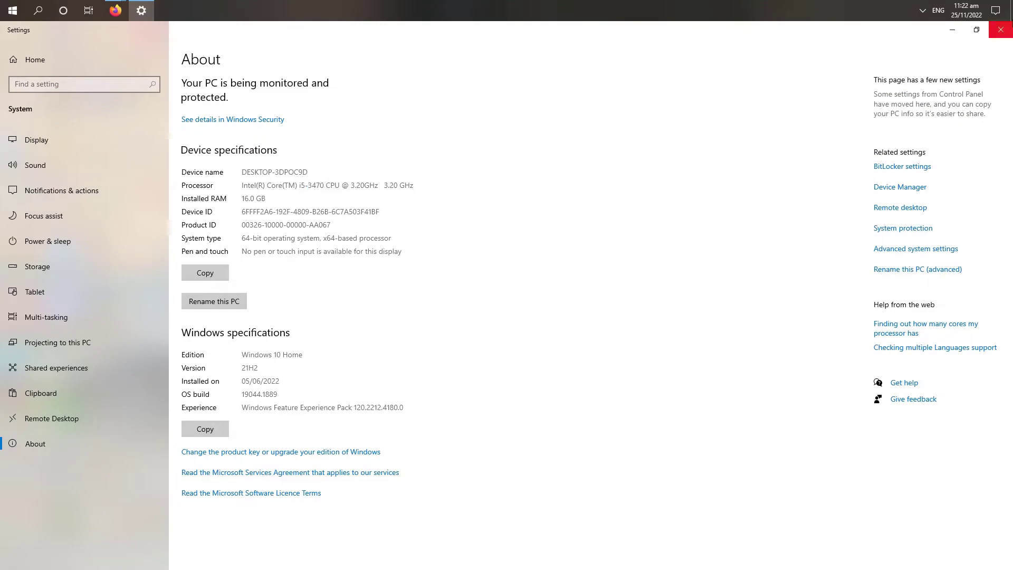
pyautogui.click(1001, 30)
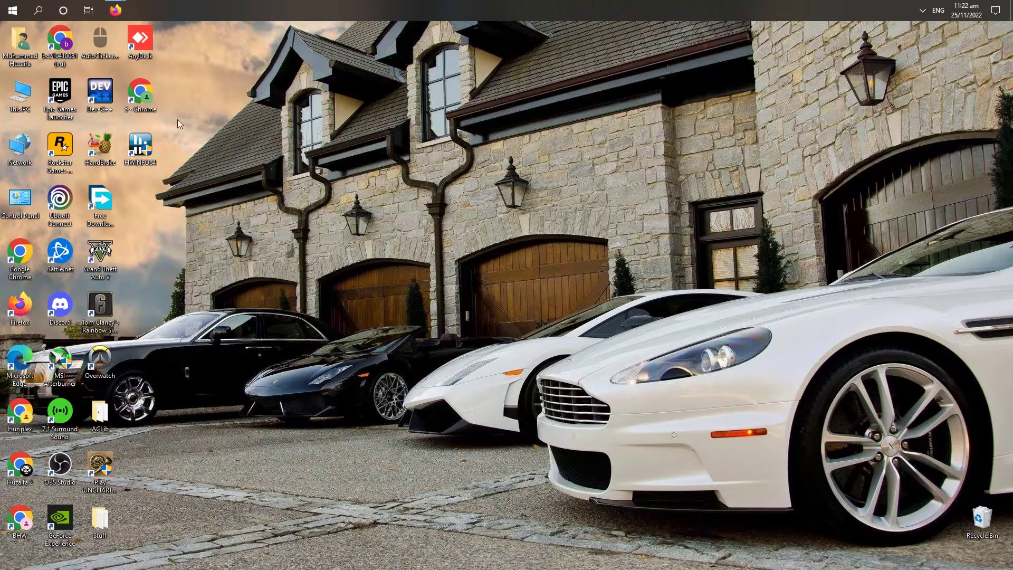
pyautogui.moveTo(116, 10)
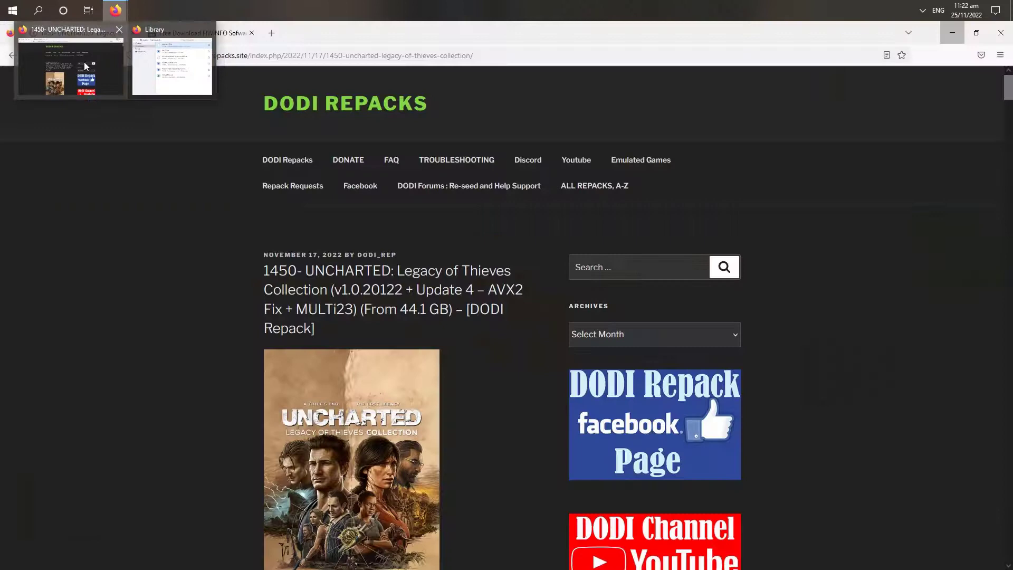
pyautogui.click(84, 61)
pyautogui.click(171, 34)
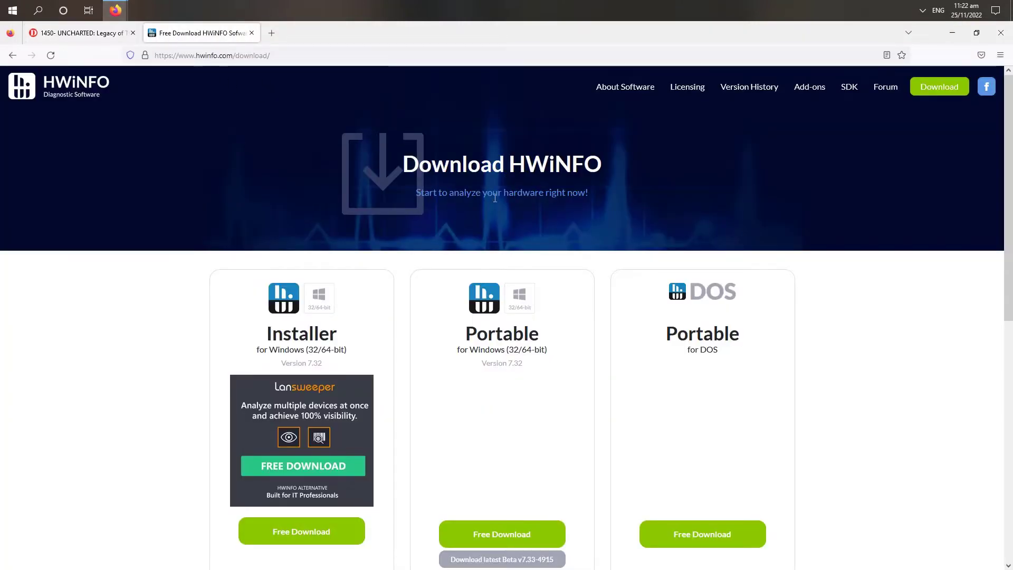
pyautogui.moveTo(504, 165); pyautogui.dragTo(597, 178)
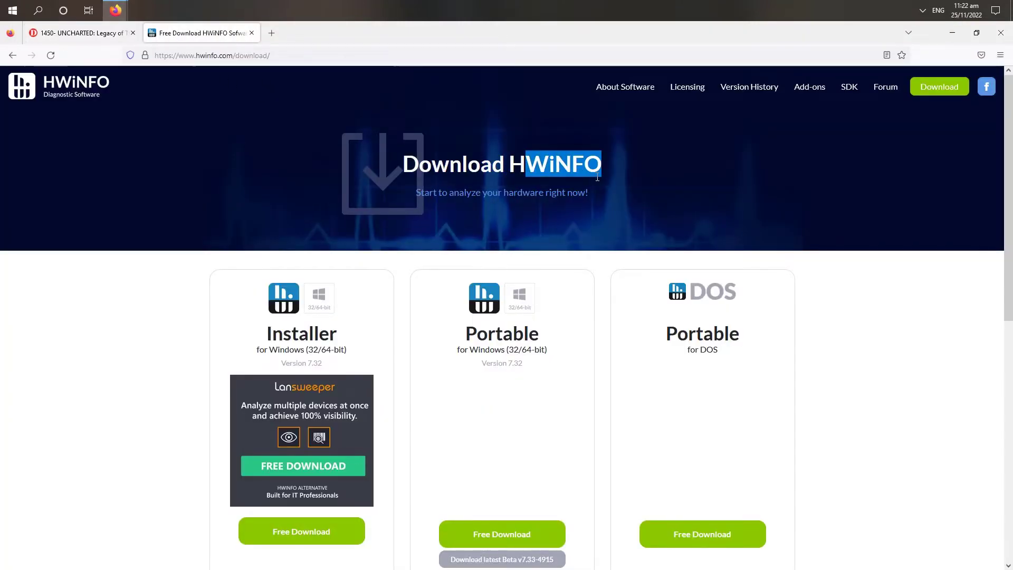
pyautogui.scroll(-6, 171, 355)
pyautogui.scroll(6, 163, 337)
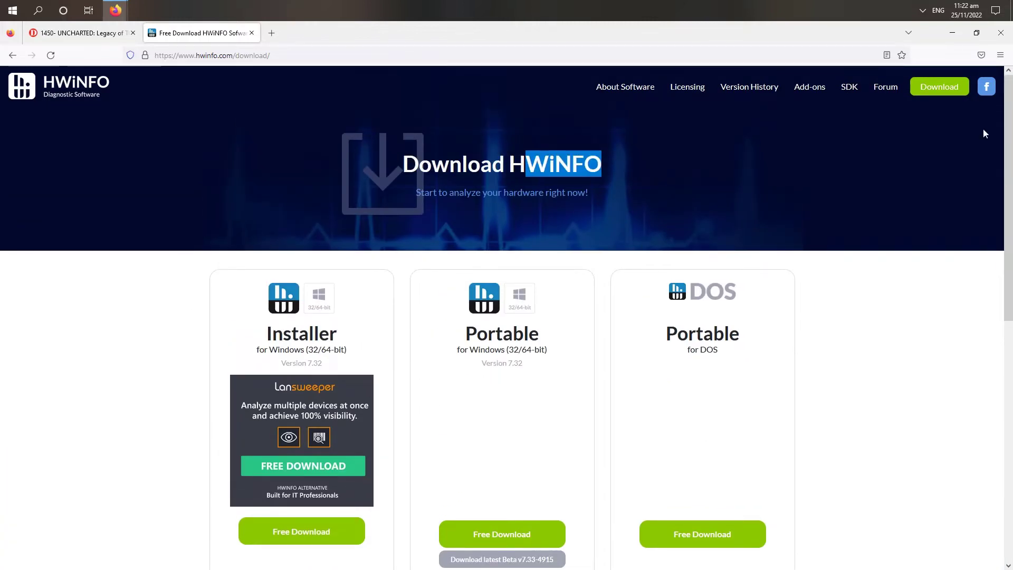
pyautogui.click(952, 33)
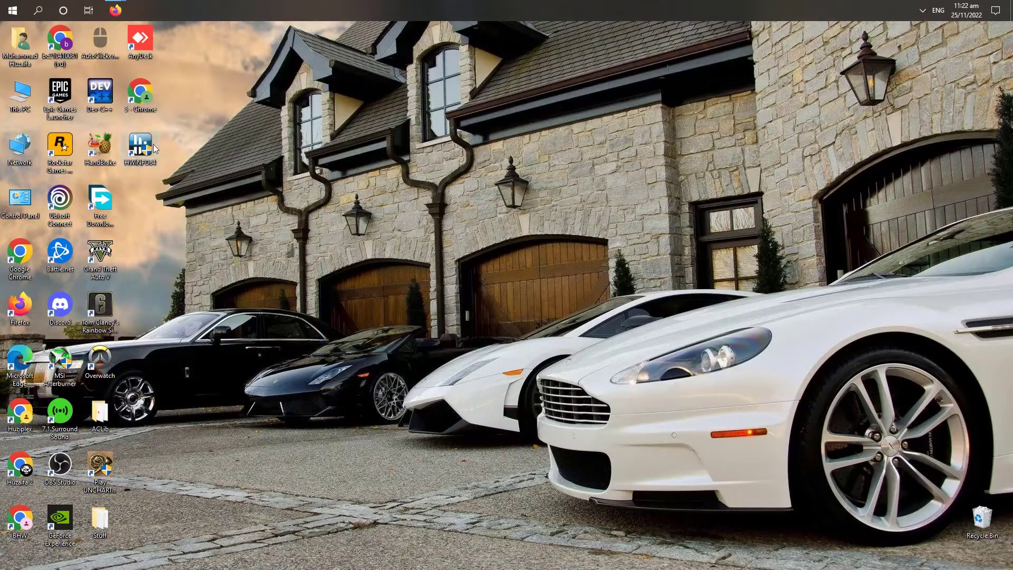
# Run HWiNFO64 as administrator, dismiss its update notice, and view the System Summary for CPU features.
pyautogui.doubleClick(153, 148)
pyautogui.click(452, 351)
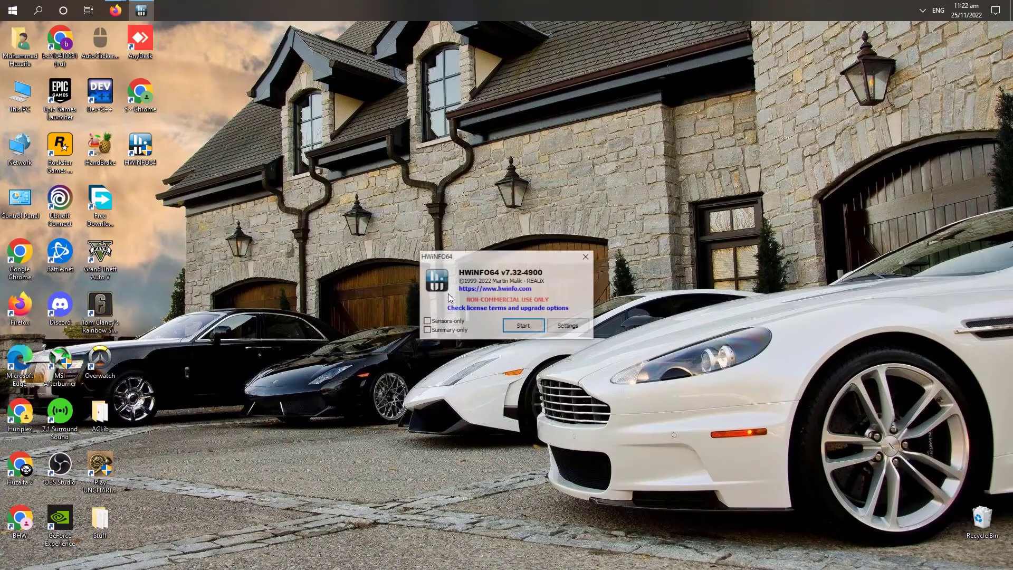
pyautogui.click(522, 326)
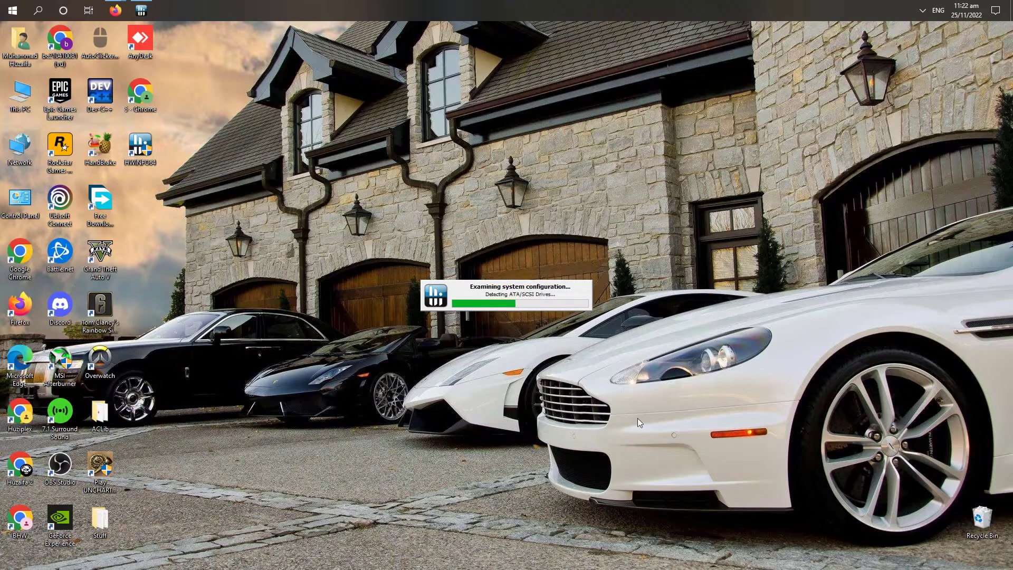
pyautogui.moveTo(115, 10)
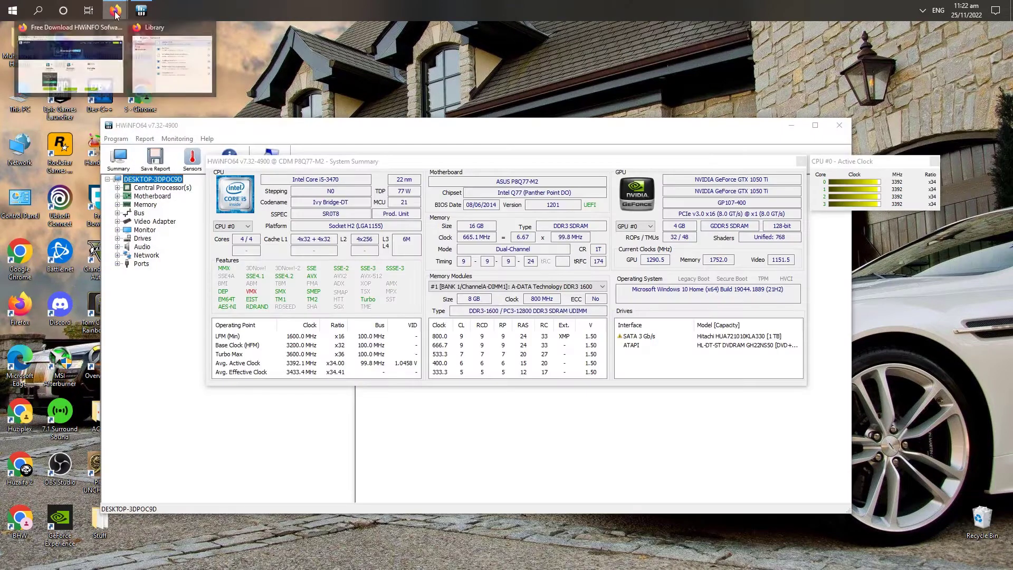
pyautogui.click(91, 66)
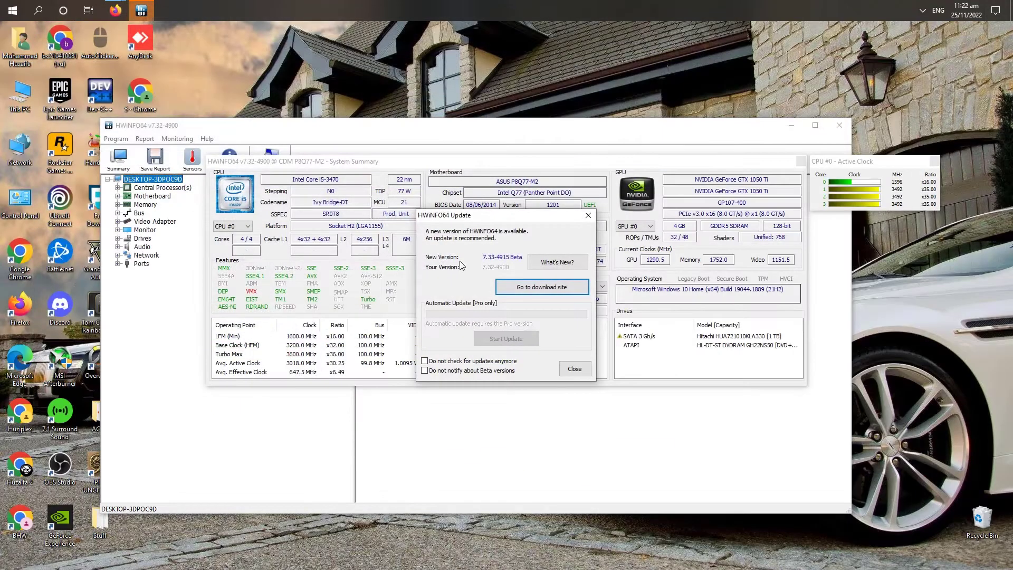
pyautogui.click(575, 368)
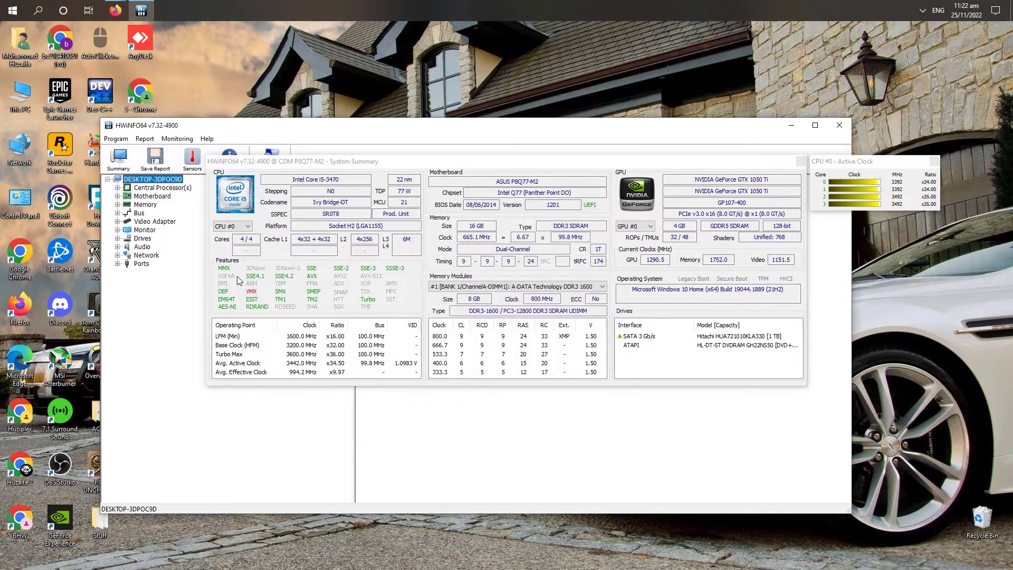
pyautogui.click(316, 283)
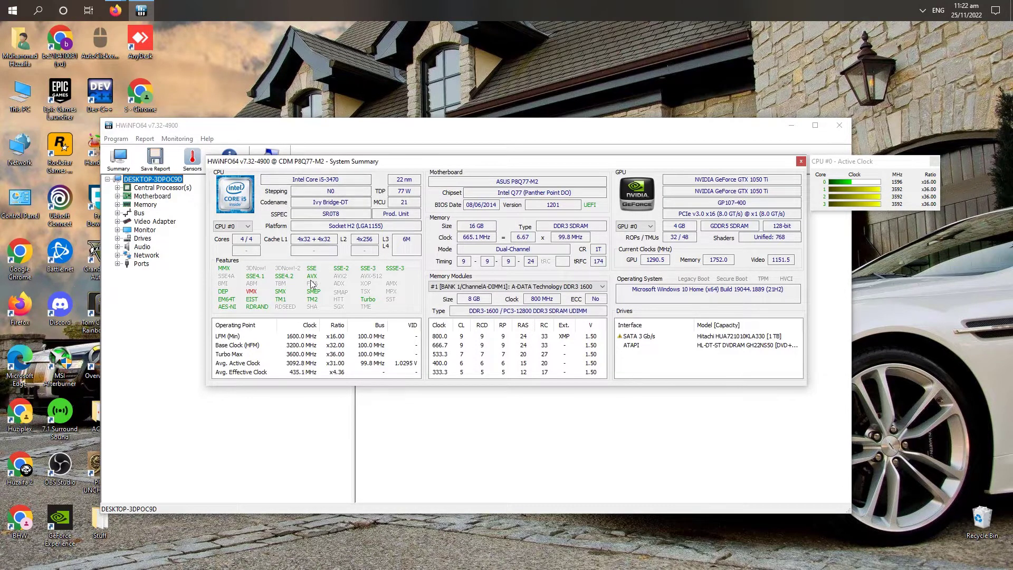
# Close HWiNFO64 to the tray and return to the DODI Repacks Uncharted page in Firefox.
pyautogui.click(791, 125)
pyautogui.moveTo(114, 10)
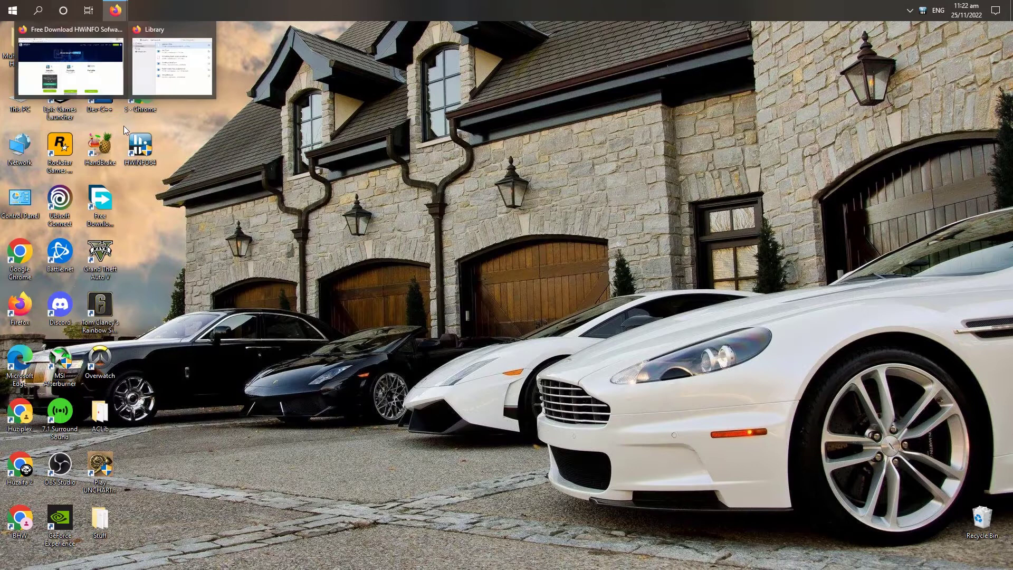
pyautogui.click(50, 76)
pyautogui.click(74, 33)
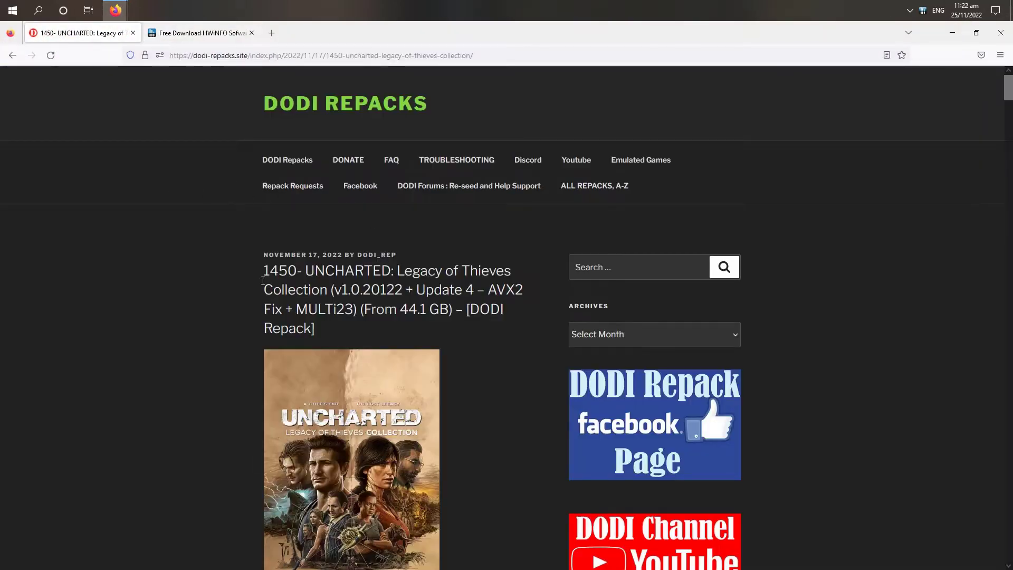
# Read through the DODI post, highlighting its title and the AVX2 fix note.
pyautogui.moveTo(264, 255); pyautogui.dragTo(452, 301)
pyautogui.click(485, 330)
pyautogui.scroll(-2, 467, 283)
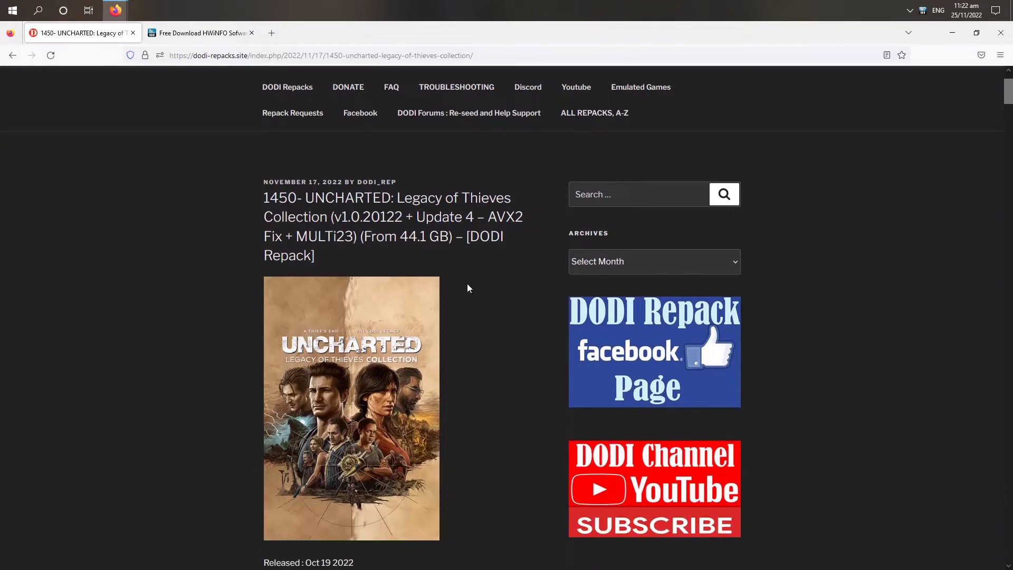
pyautogui.moveTo(414, 182); pyautogui.dragTo(463, 182)
pyautogui.click(517, 194)
pyautogui.click(525, 183)
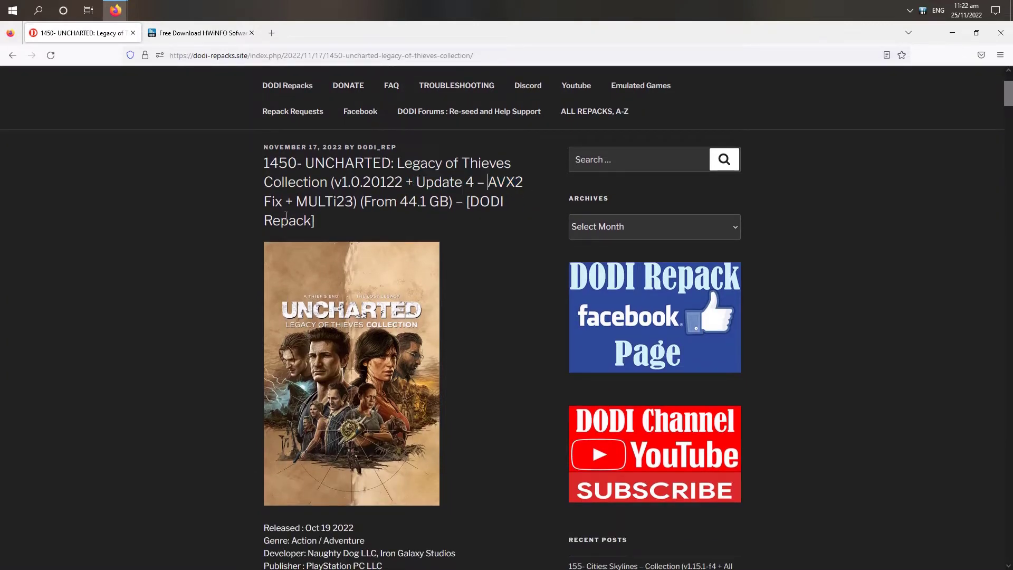
pyautogui.scroll(-10, 214, 235)
pyautogui.scroll(-15, 213, 235)
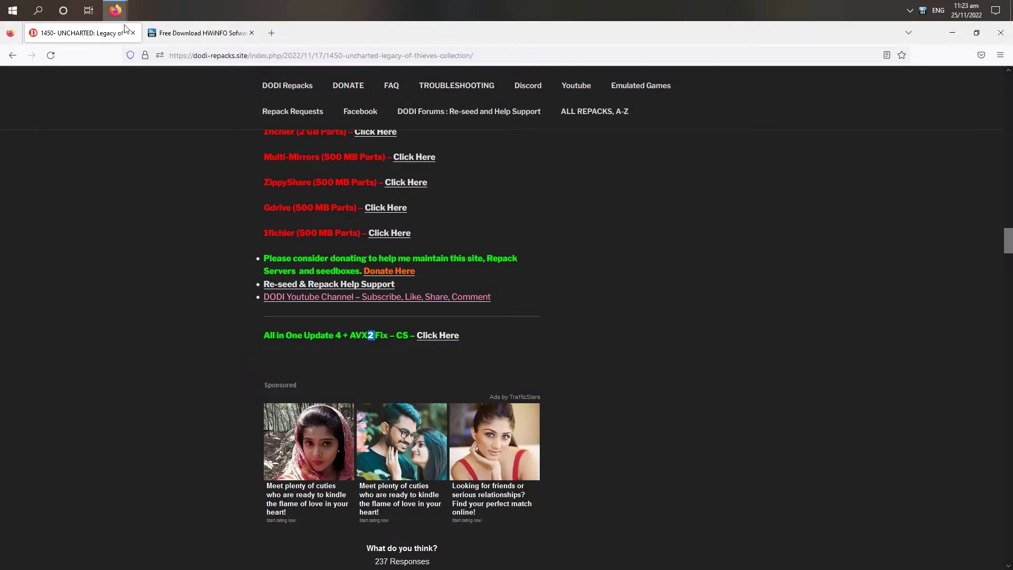
# Confirm the 157 MB _Update_4-CS.rar is downloaded in the Downloads library, then minimize Firefox.
pyautogui.click(140, 32)
pyautogui.moveTo(127, 16)
pyautogui.click(166, 60)
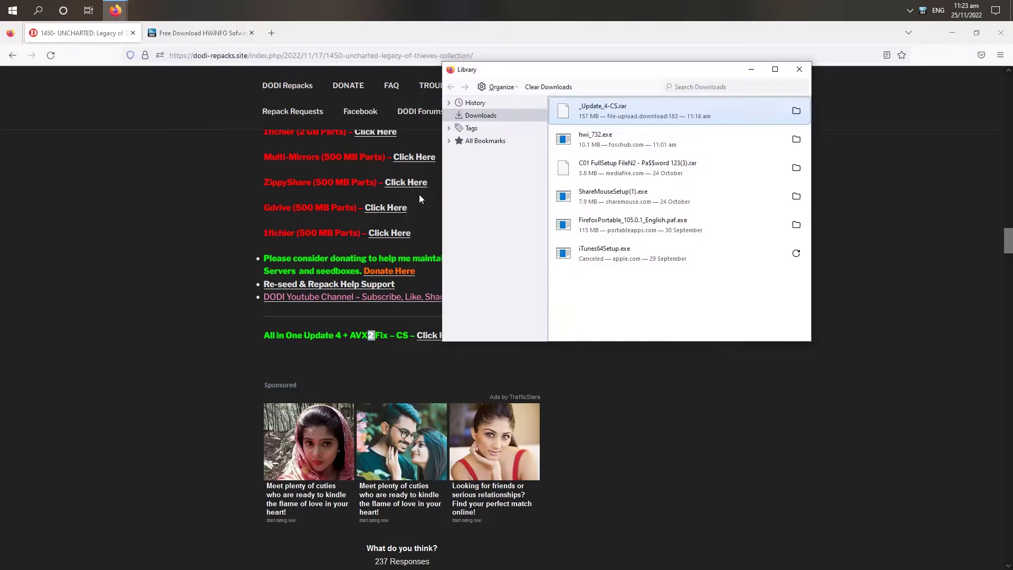
pyautogui.click(952, 32)
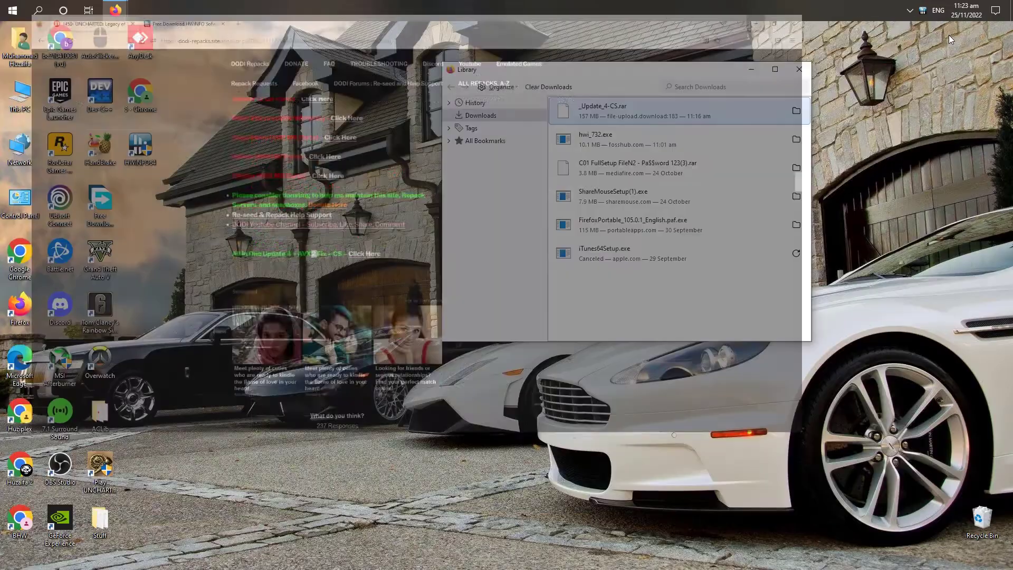
# Use 7-Zip to extract _Update_4-CS.rar in E:\UNCHARTED into an _Update_4-CS folder.
pyautogui.doubleClick(15, 93)
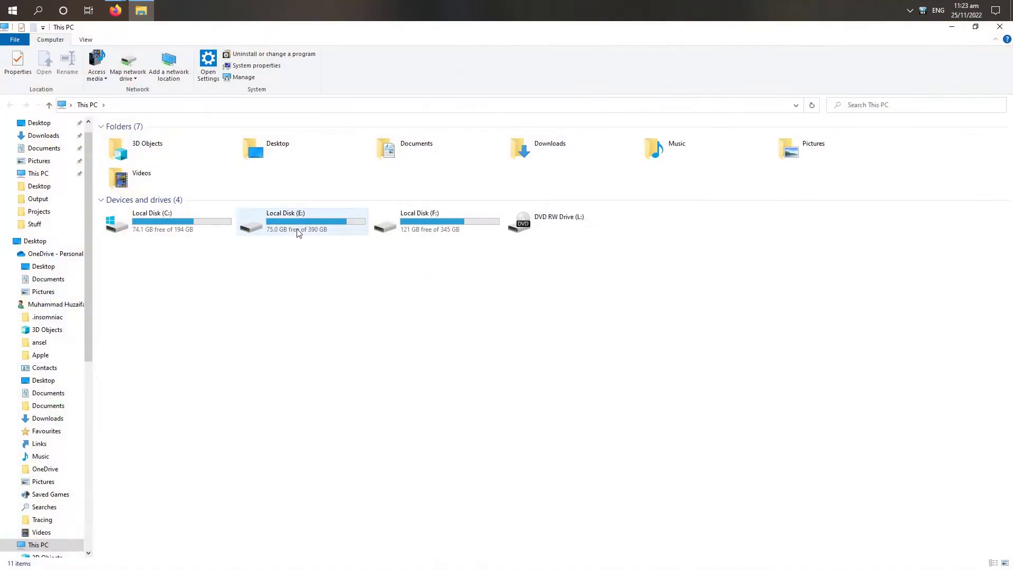
pyautogui.doubleClick(296, 232)
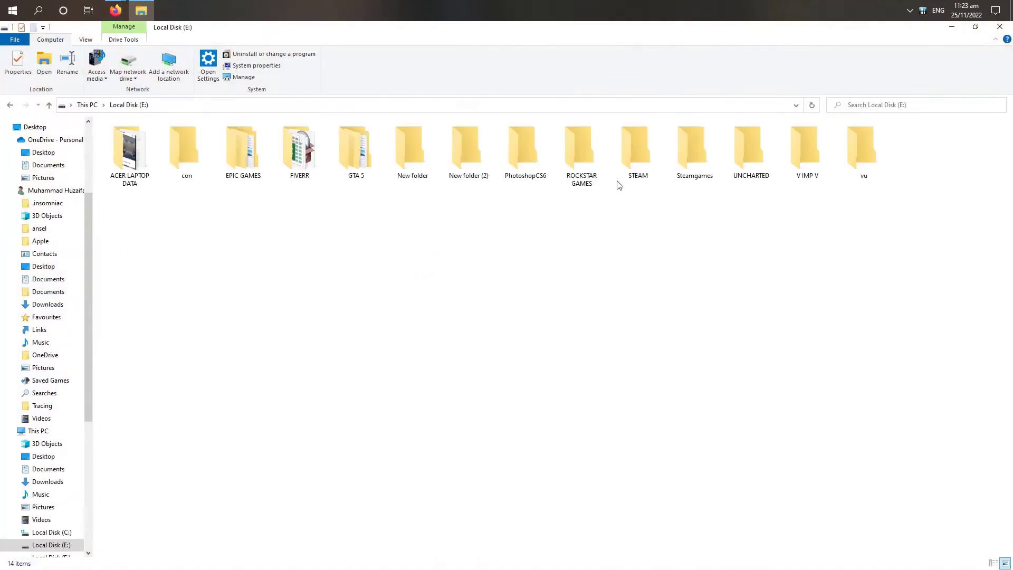
pyautogui.doubleClick(760, 153)
pyautogui.rightClick(147, 151)
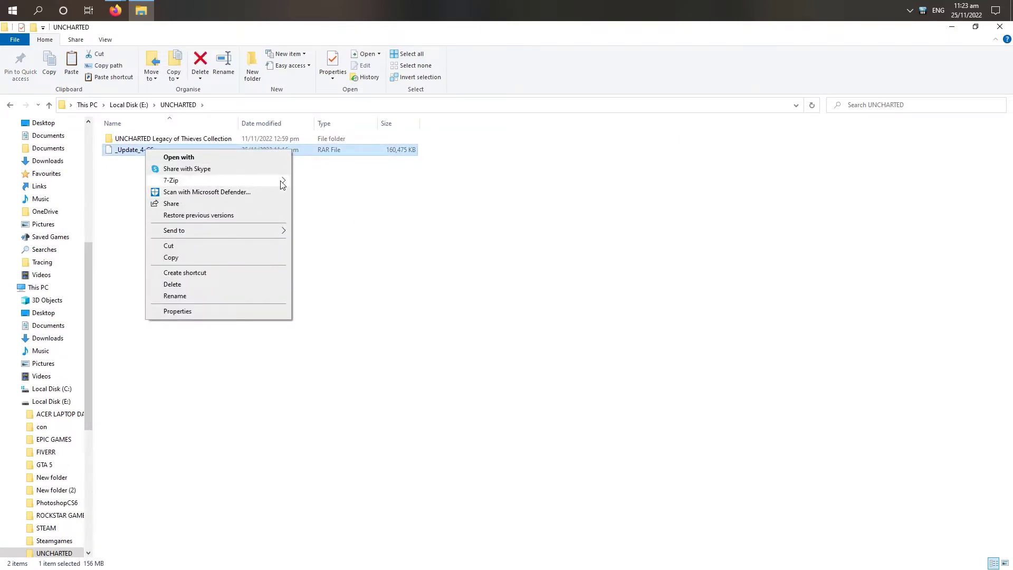
pyautogui.moveTo(283, 185)
pyautogui.click(323, 228)
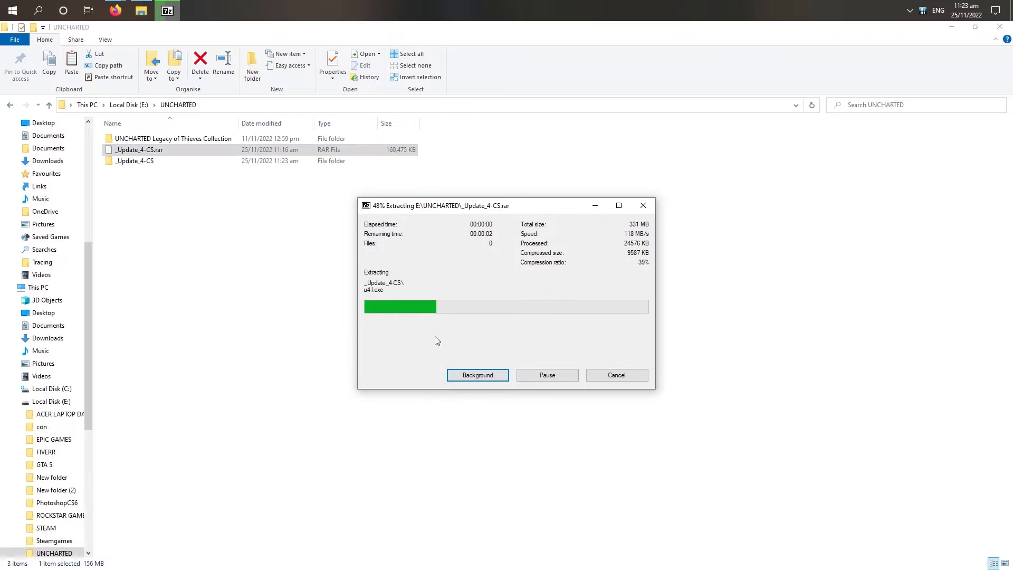
pyautogui.click(453, 385)
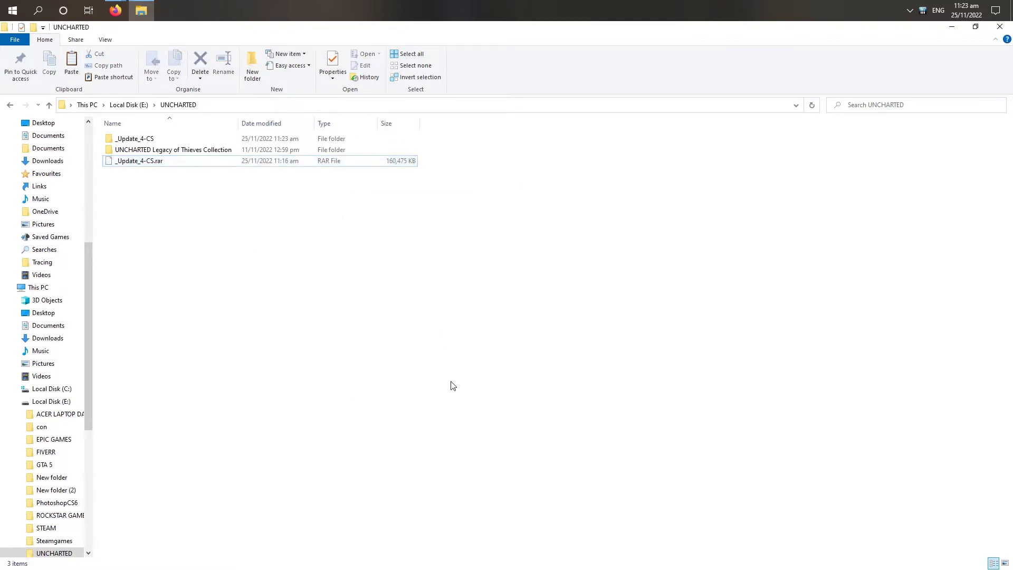
# Copy all five extracted files from the _Update_4-CS folder.
pyautogui.doubleClick(138, 138)
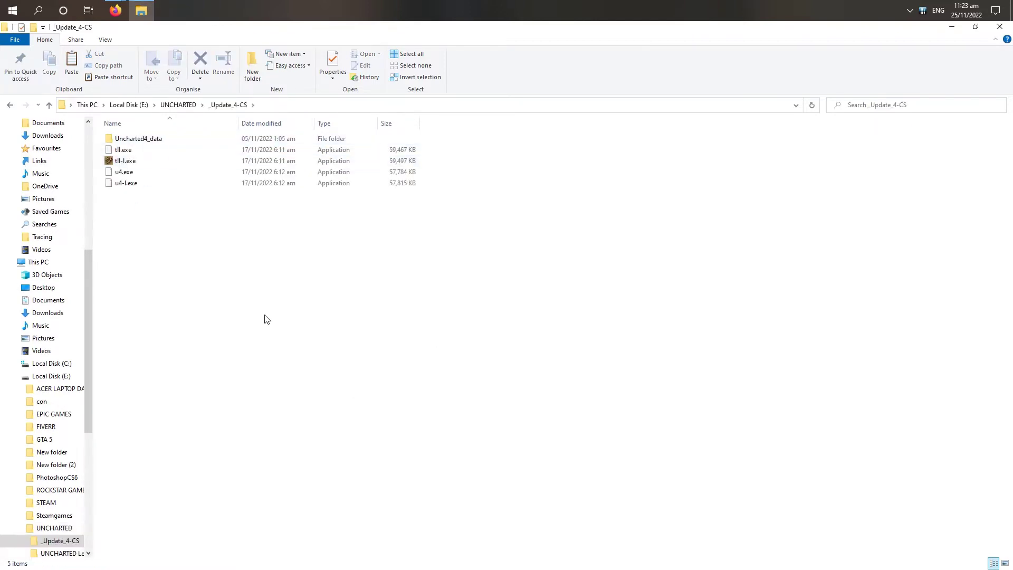
pyautogui.moveTo(264, 315); pyautogui.dragTo(109, 127)
pyautogui.moveTo(454, 378); pyautogui.dragTo(109, 132)
pyautogui.moveTo(548, 414); pyautogui.dragTo(103, 130)
pyautogui.moveTo(312, 382); pyautogui.dragTo(106, 132)
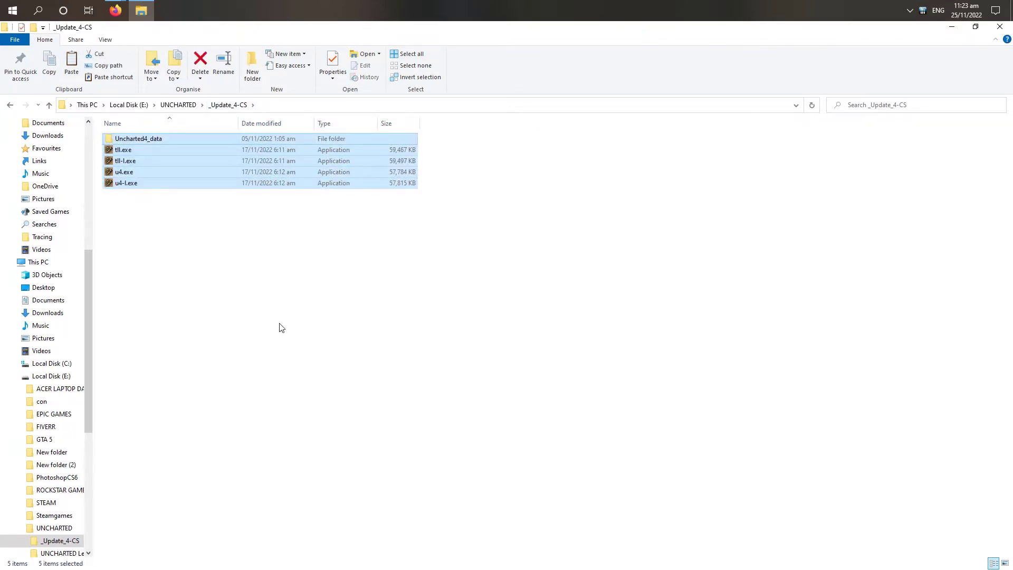
pyautogui.rightClick(139, 157)
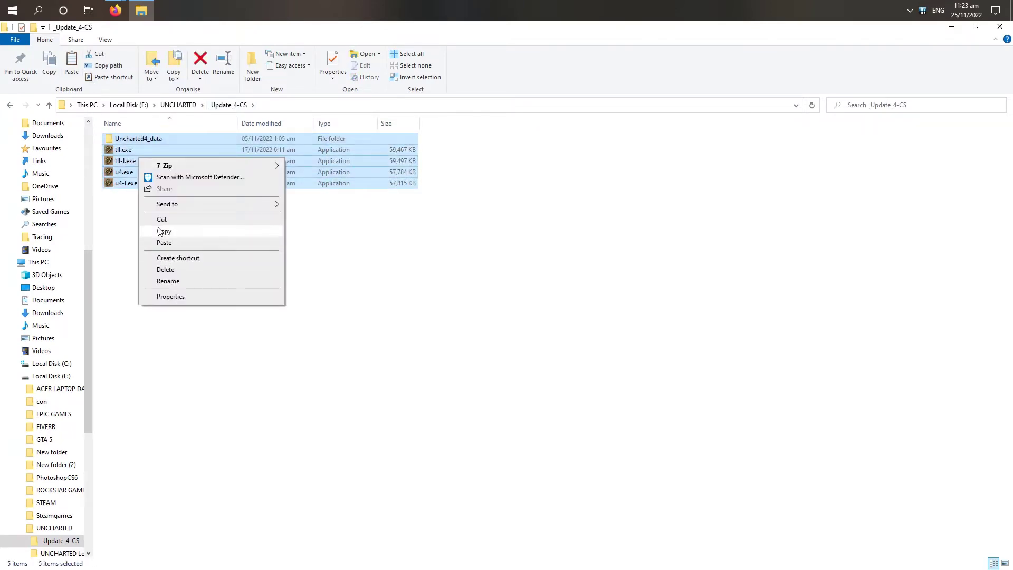
pyautogui.click(160, 231)
# Paste the fix files into the UNCHARTED Legacy of Thieves Collection folder, replacing the originals.
pyautogui.click(12, 106)
pyautogui.click(124, 154)
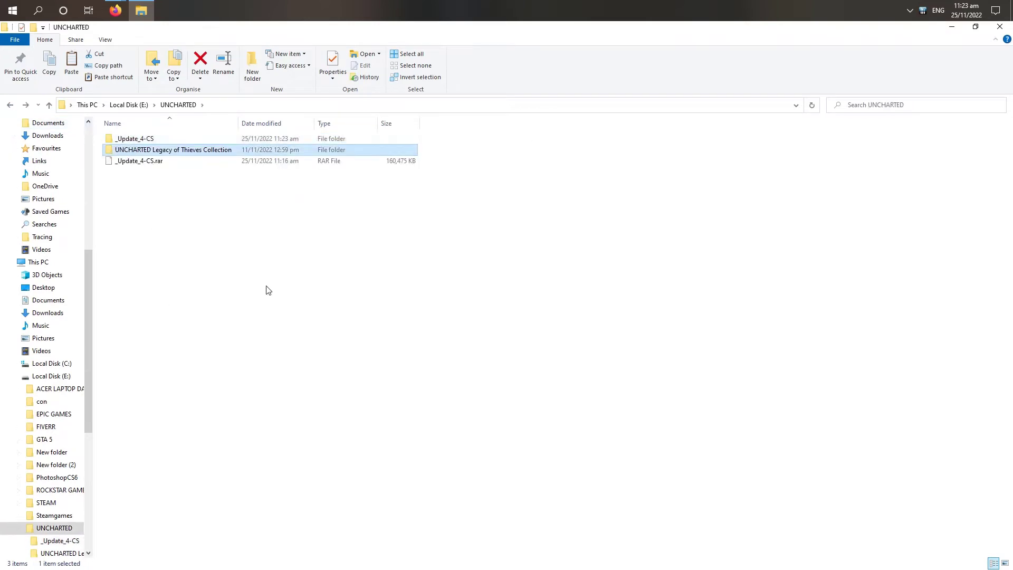
pyautogui.doubleClick(188, 154)
pyautogui.rightClick(538, 206)
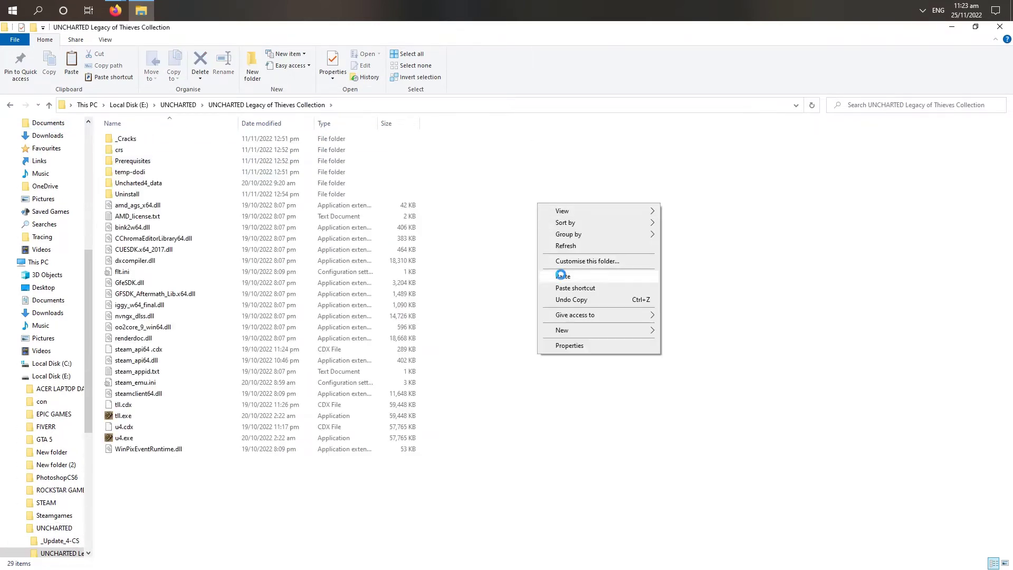
pyautogui.click(559, 274)
pyautogui.click(214, 215)
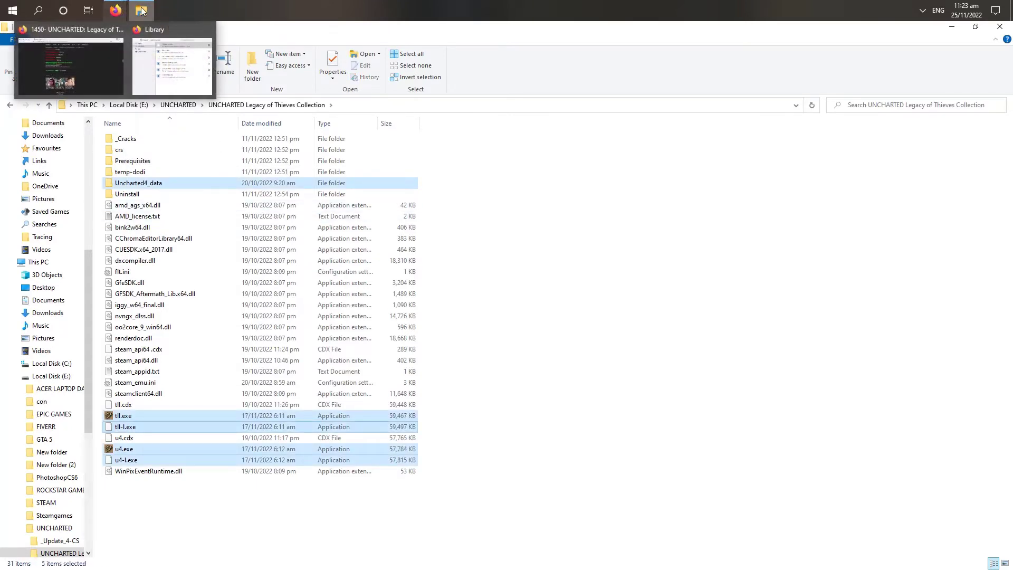
# Launch the game by running u4-l.exe as administrator.
pyautogui.doubleClick(159, 449)
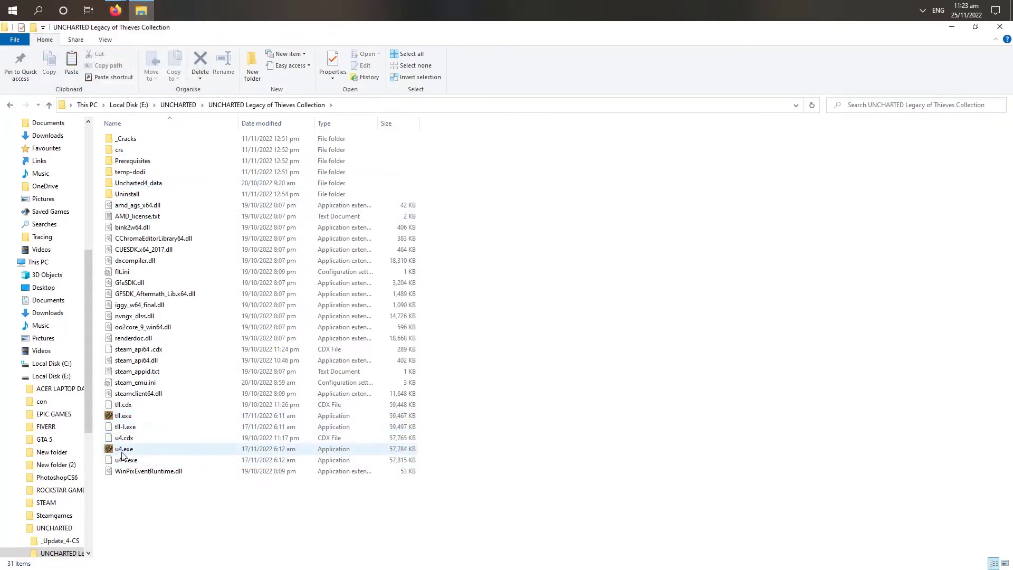
pyautogui.rightClick(122, 449)
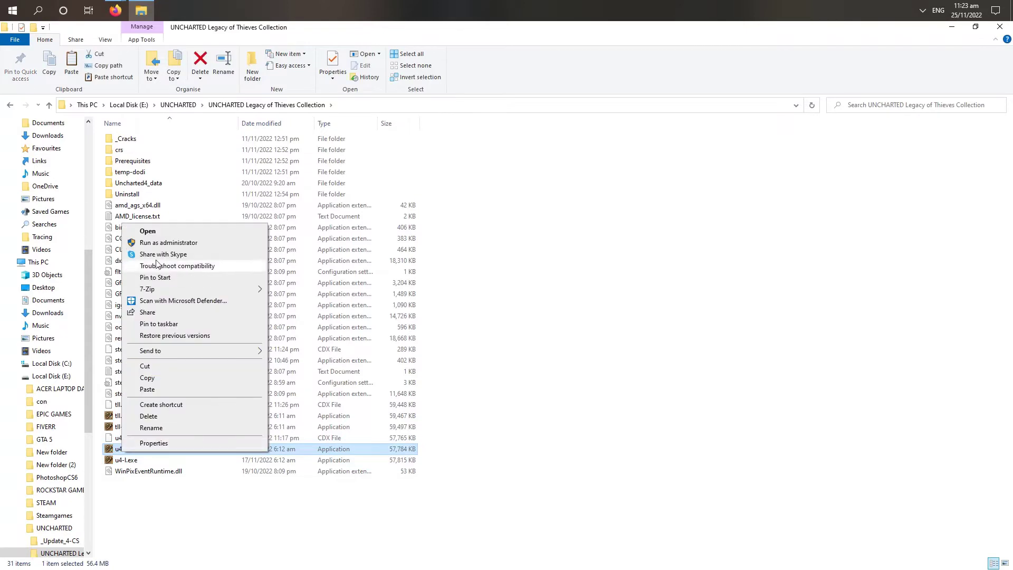
pyautogui.click(278, 543)
pyautogui.rightClick(119, 459)
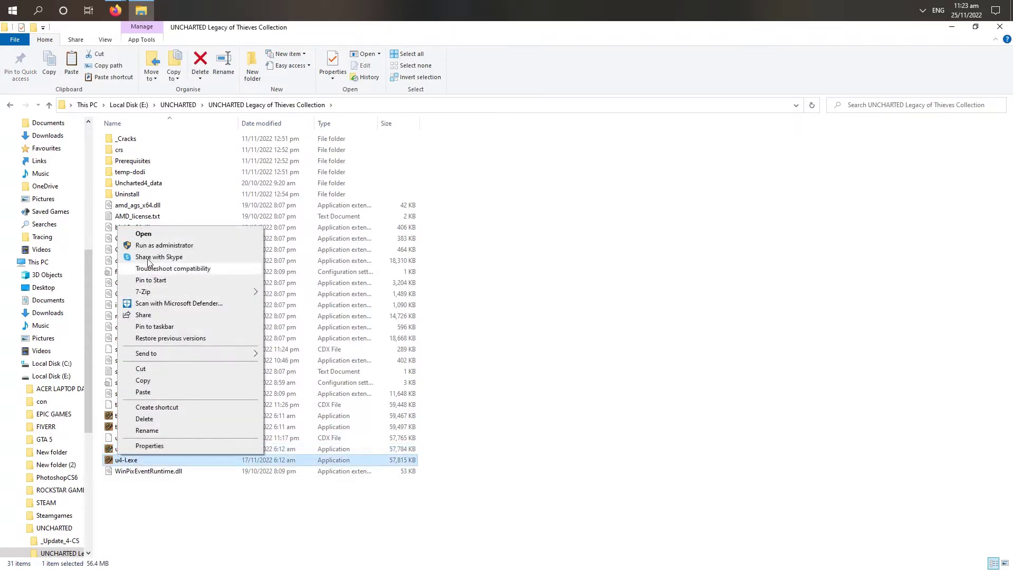
pyautogui.click(164, 246)
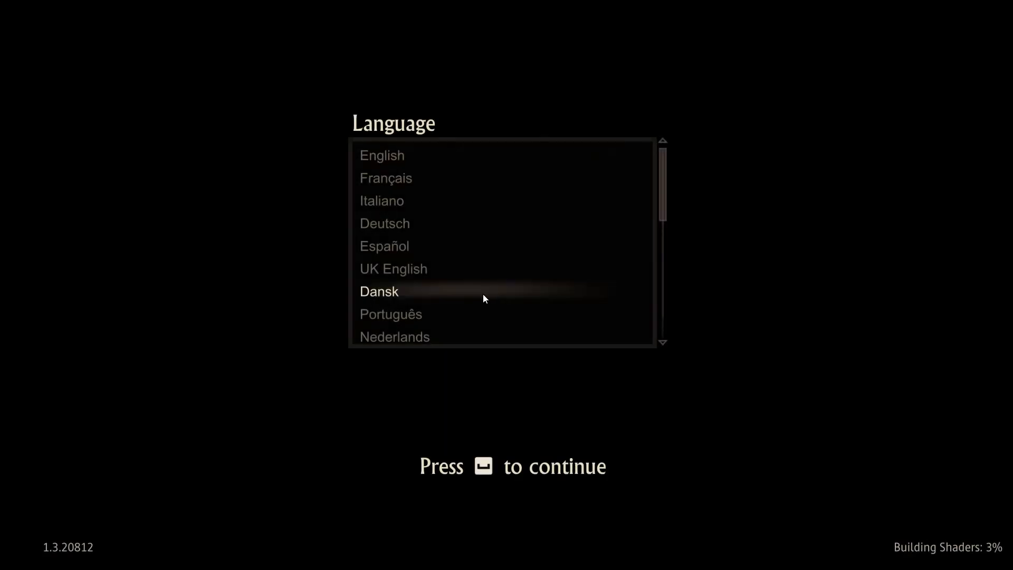
# Pick English as the language, continue past setup options, and allow only limited game data.
pyautogui.click(398, 156)
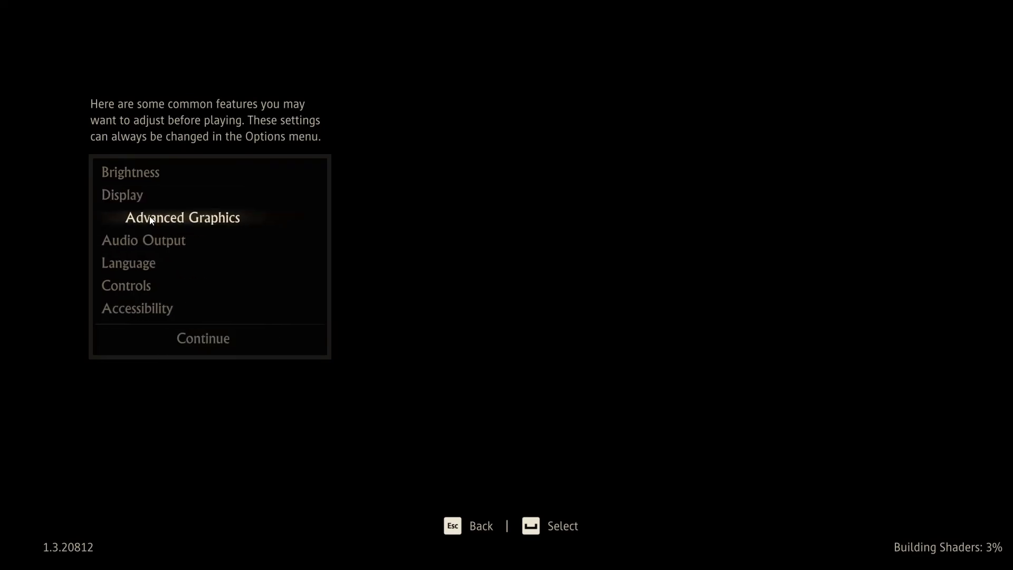
pyautogui.click(459, 531)
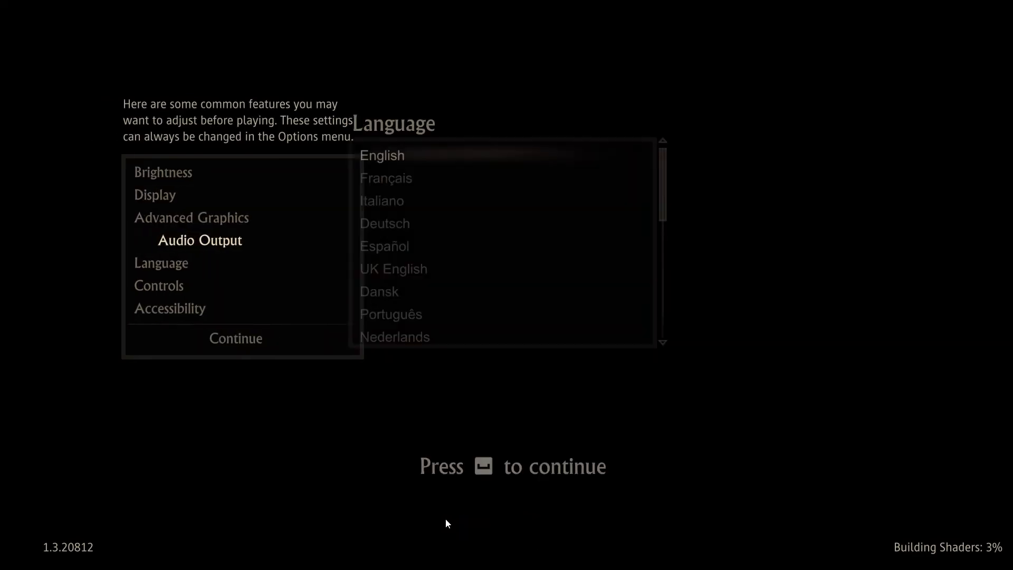
pyautogui.click(482, 465)
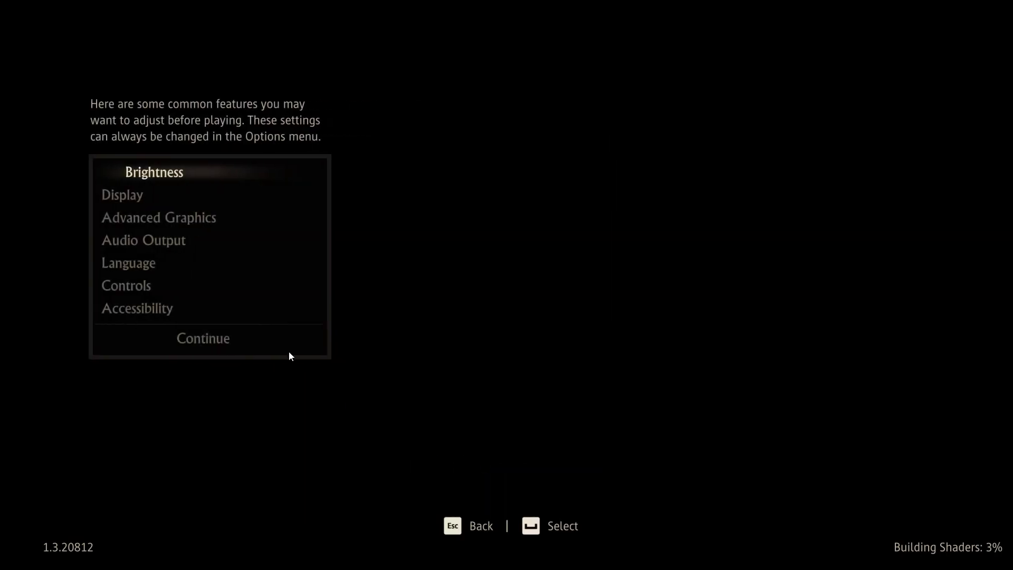
pyautogui.click(207, 336)
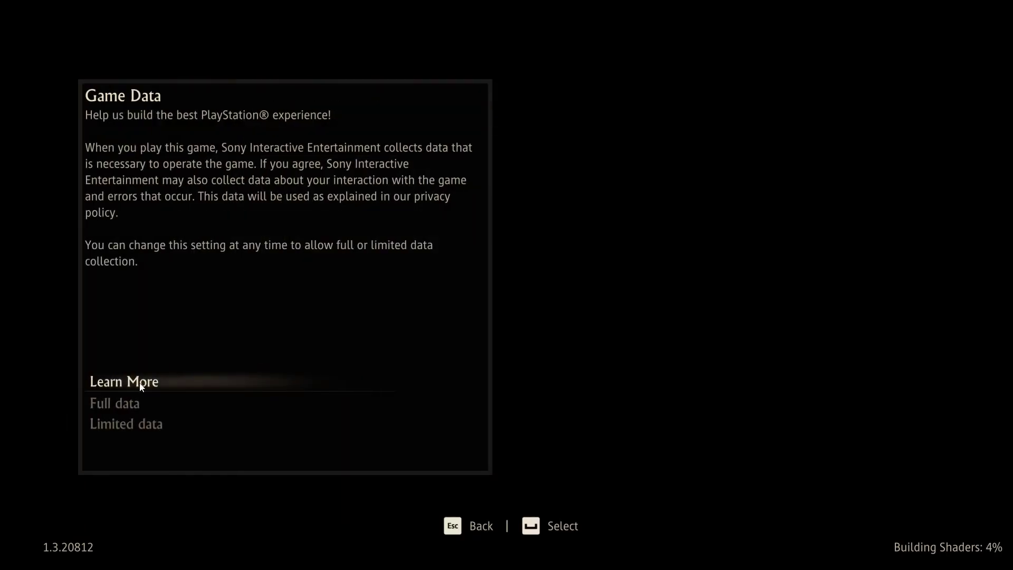
pyautogui.click(127, 422)
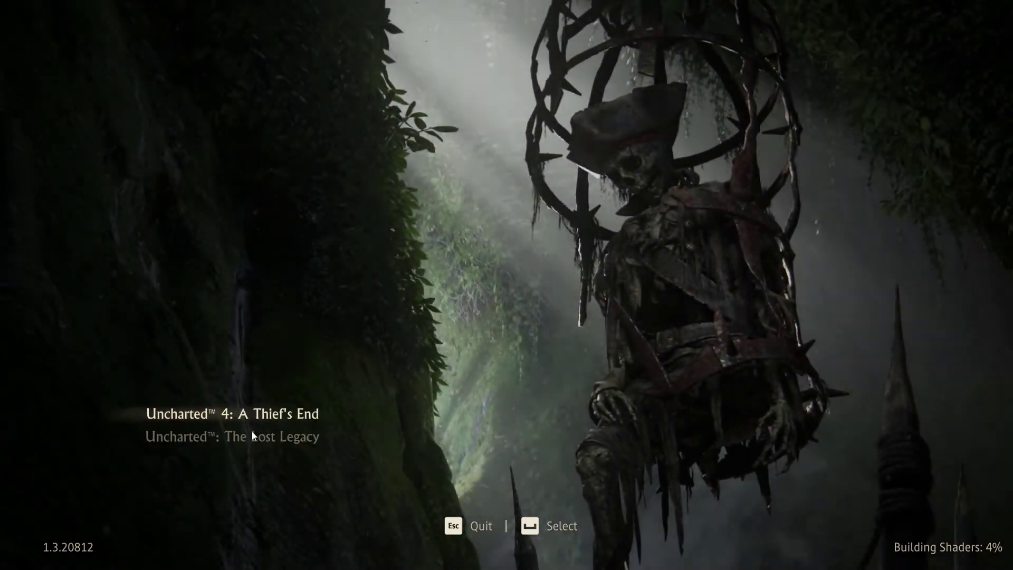